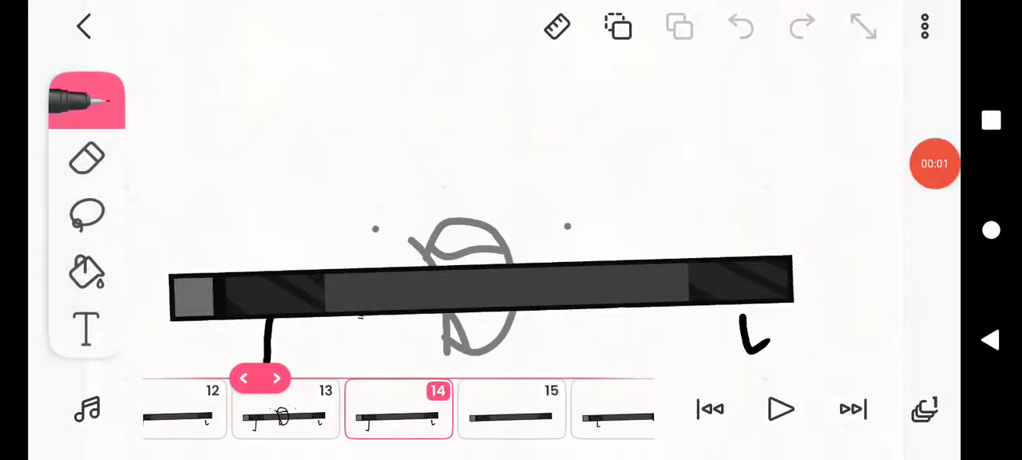
Step the timeline from frame 14 through frames 16 and 19 to frame 20.
drag(512, 408, 359, 408)
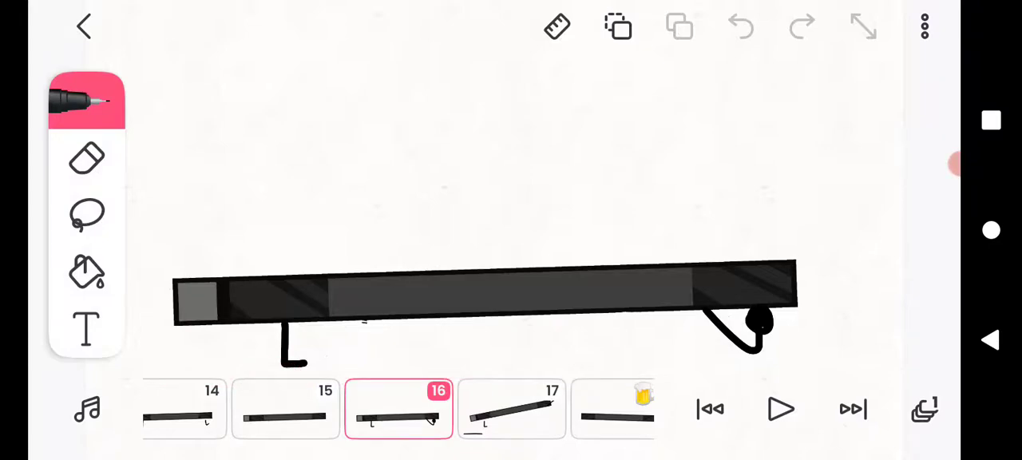
drag(397, 409, 368, 408)
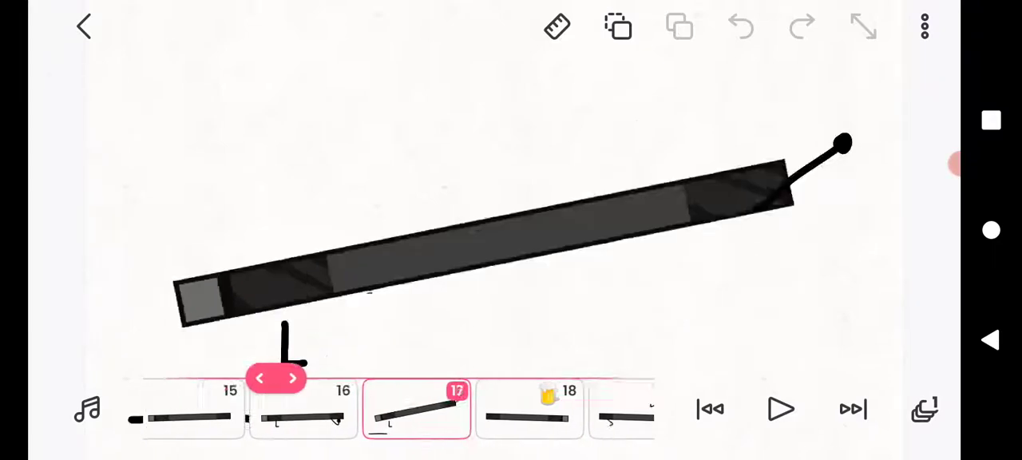
drag(487, 408, 351, 408)
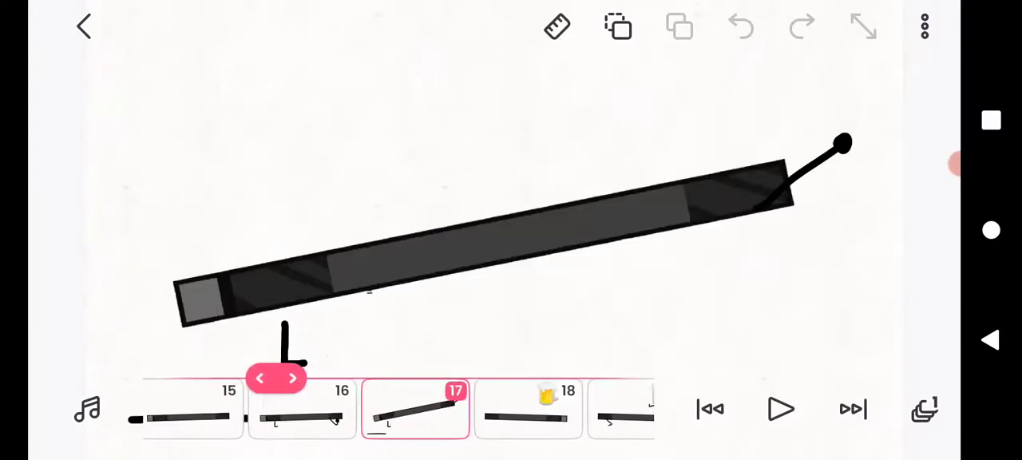
click(464, 408)
click(448, 408)
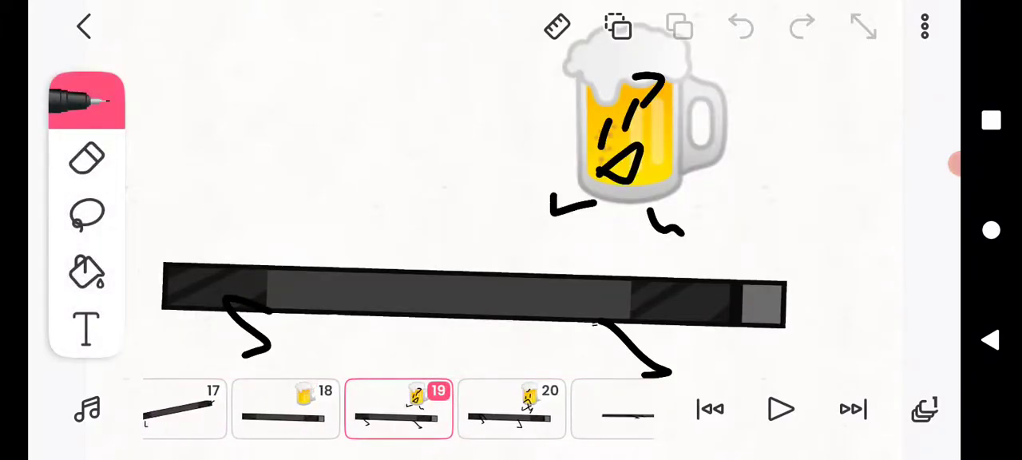
click(512, 408)
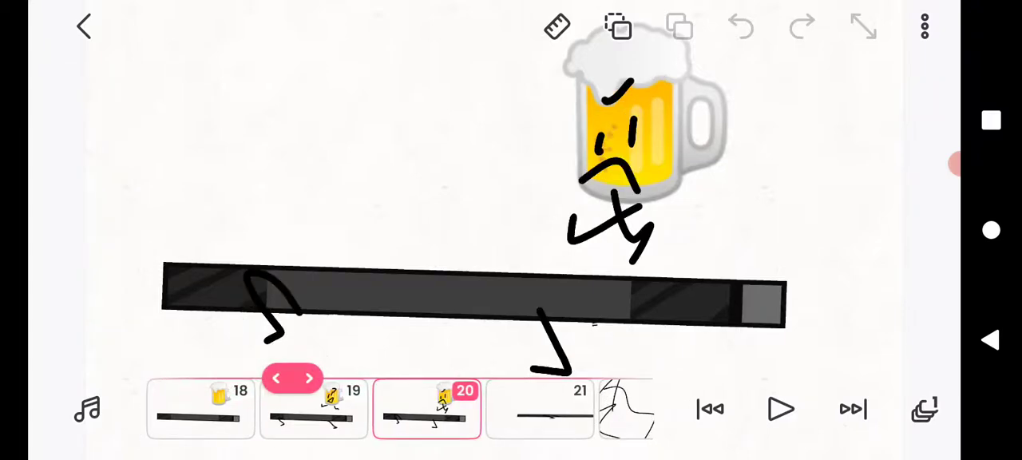
drag(575, 408, 448, 408)
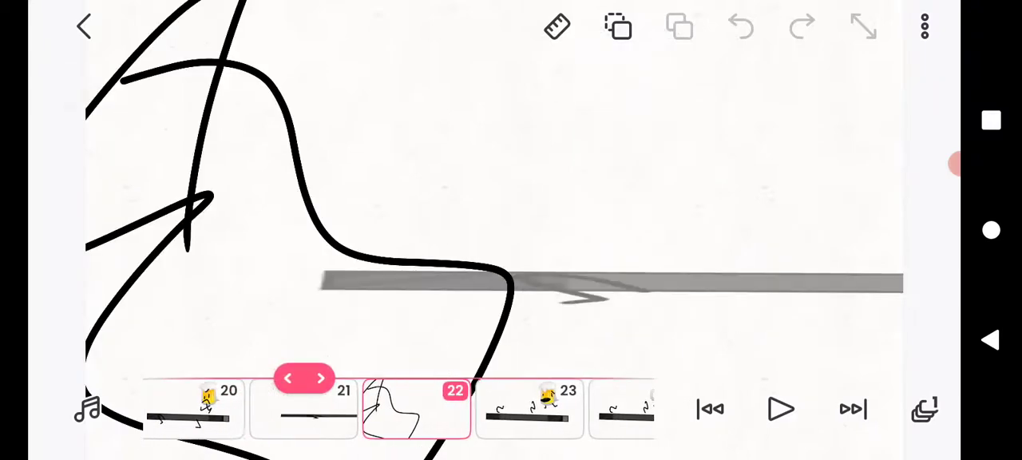
Advance to frames 23 and 24, glancing back at 23 before settling on 24.
click(512, 408)
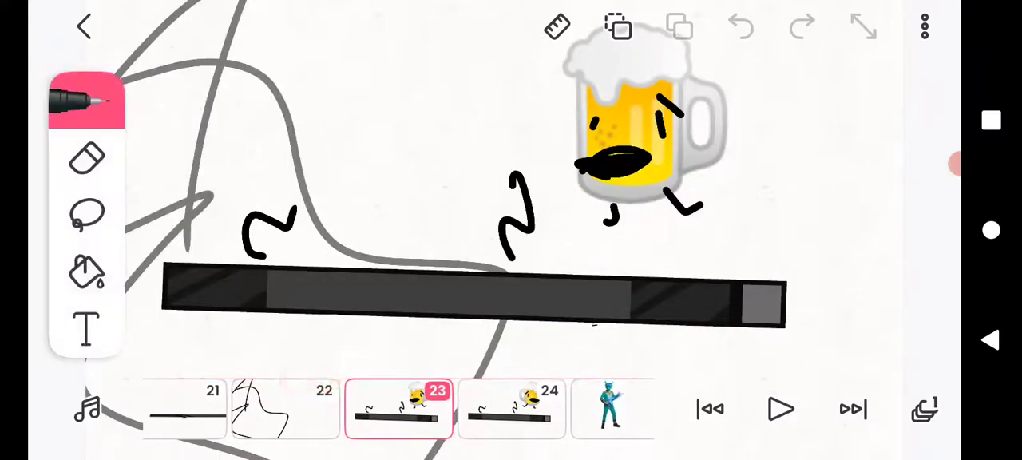
click(511, 408)
click(336, 408)
click(447, 408)
Step from the costume image in frame 25 to frame 28, rechecking frame 27.
click(497, 408)
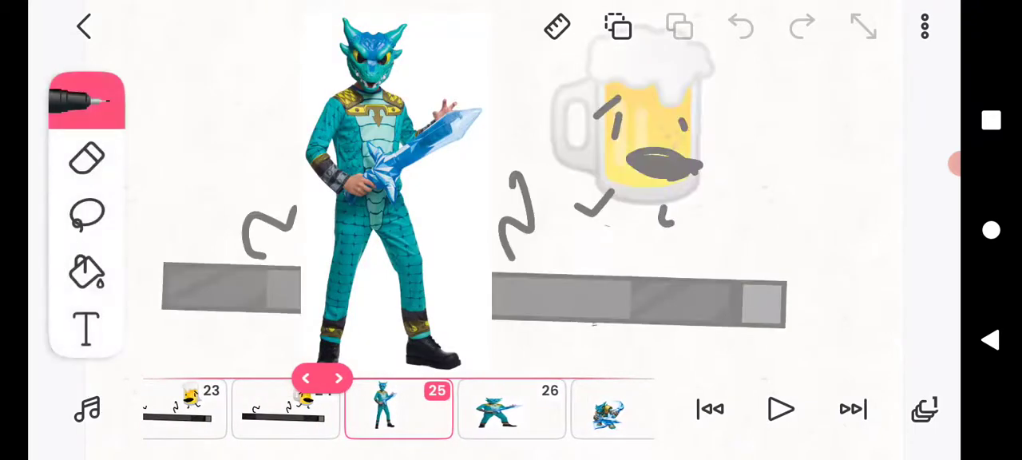
click(511, 408)
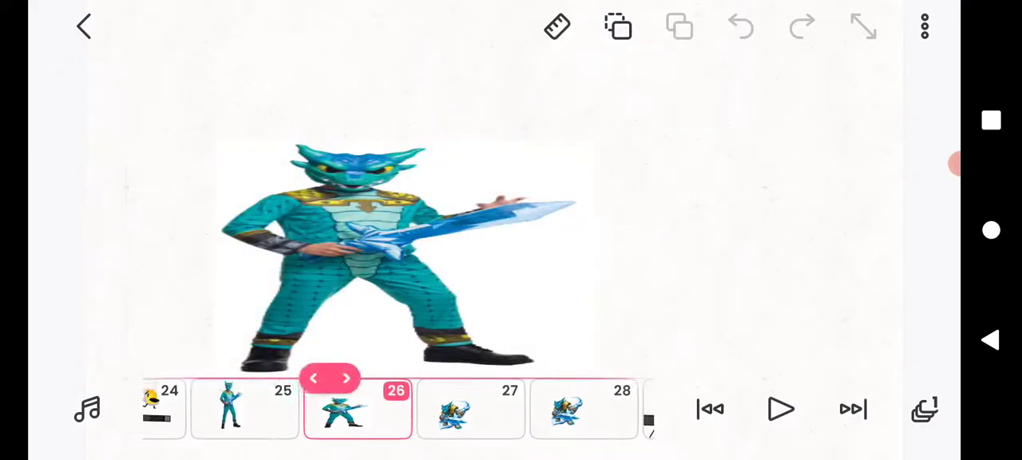
click(511, 408)
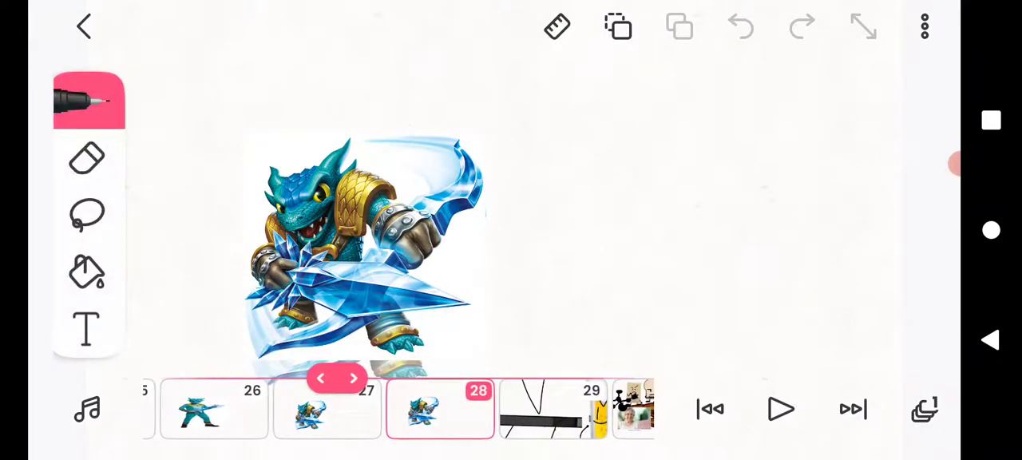
click(335, 408)
click(447, 408)
Scrub to the frame 29 drawing, back to frame 28, then return to 29.
drag(320, 408, 240, 408)
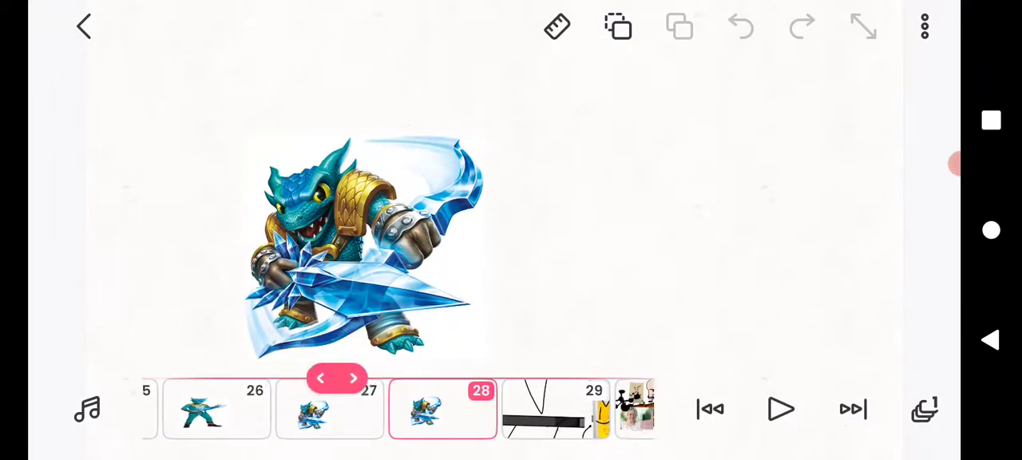
click(535, 408)
drag(447, 408, 407, 408)
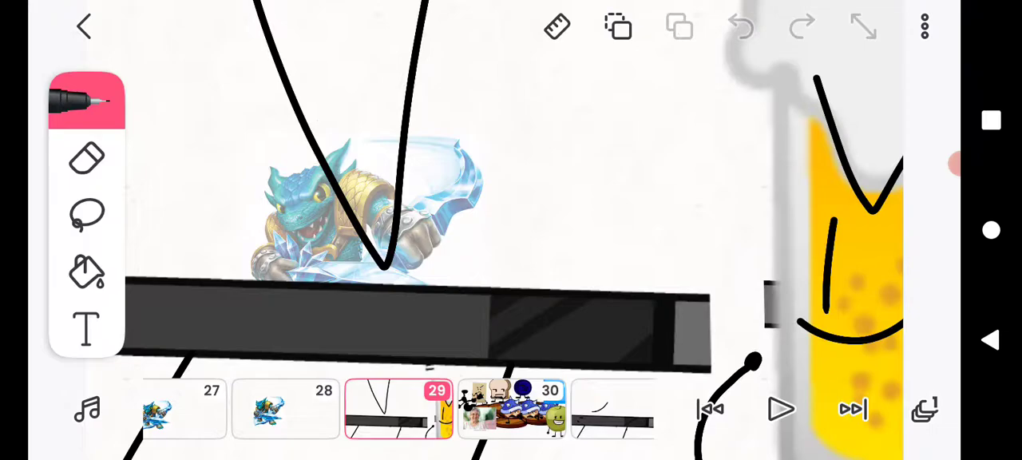
drag(288, 409, 400, 408)
drag(512, 408, 400, 408)
Scrub through frames 31–33 with the blue-shell characters to the beer mug in frame 34.
drag(511, 408, 400, 408)
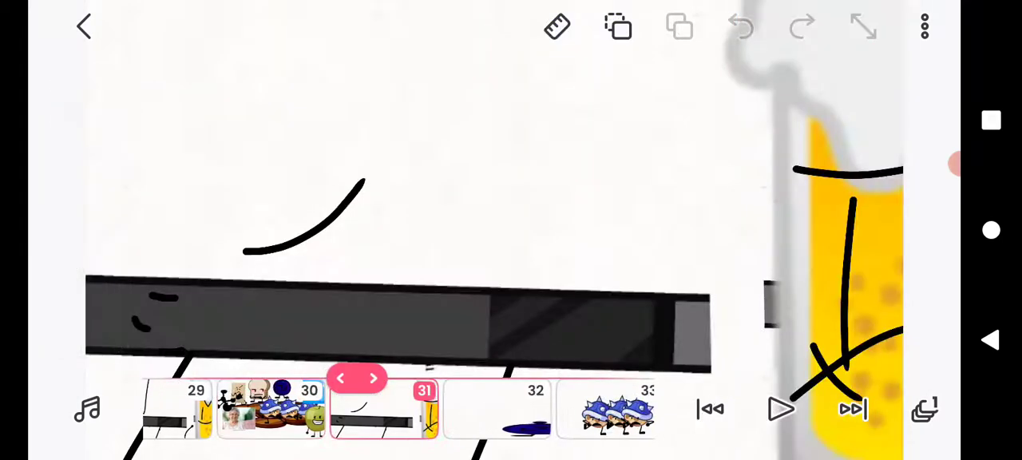
drag(511, 409, 400, 408)
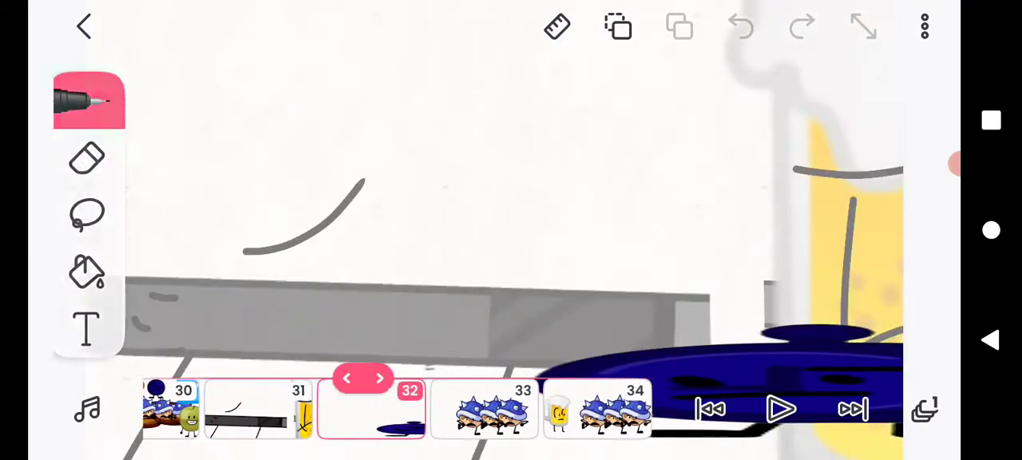
drag(511, 408, 399, 408)
drag(512, 408, 400, 409)
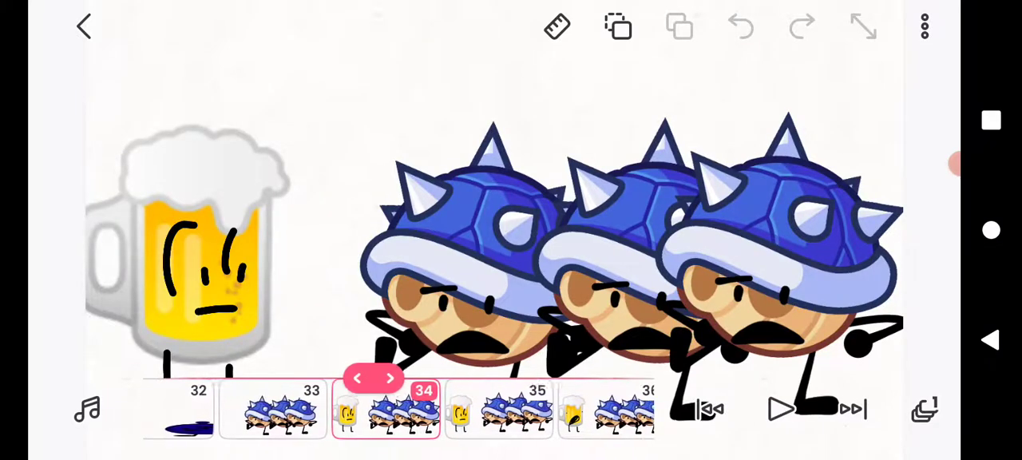
mouse_move(511, 409)
mouse_down()
mouse_move(448, 408)
mouse_move(527, 408)
mouse_move(447, 408)
mouse_up()
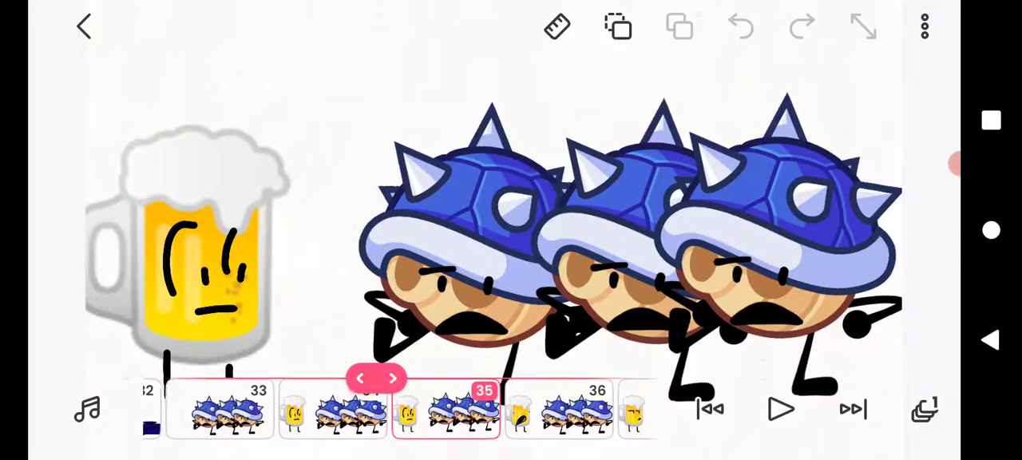
Scrub ahead to frame 38 and step on past frame 39.
drag(495, 408, 432, 408)
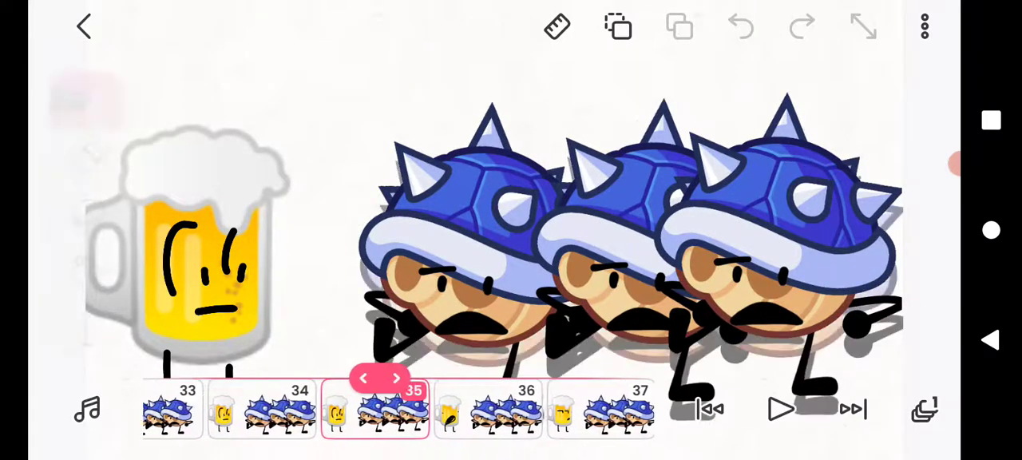
drag(511, 408, 400, 408)
click(558, 26)
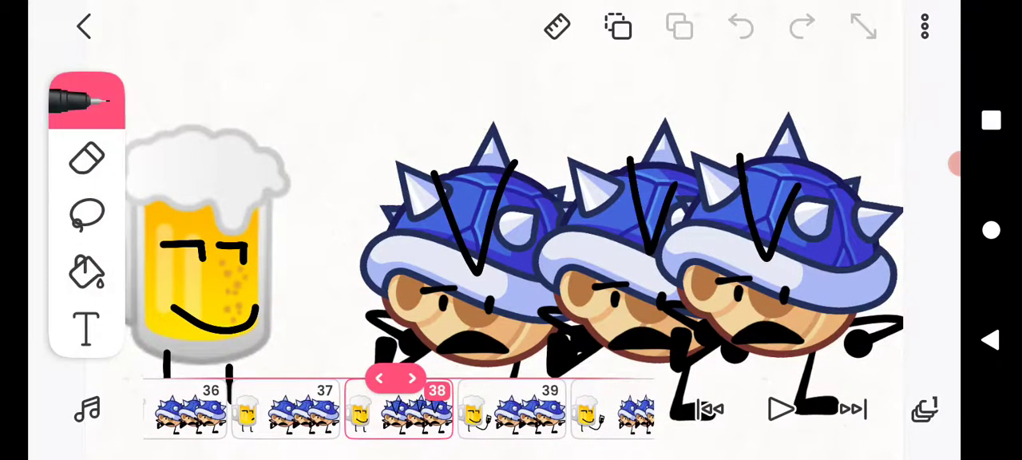
click(550, 411)
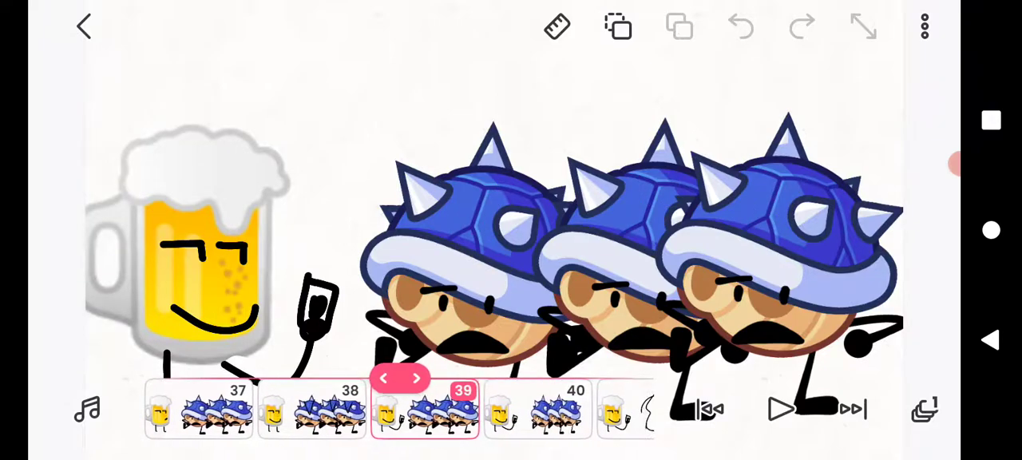
click(558, 27)
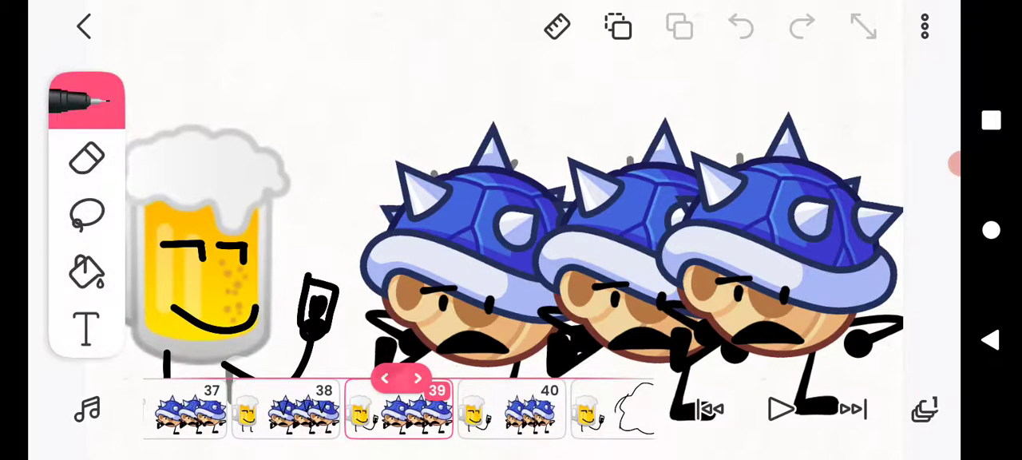
click(527, 411)
Step to frame 42 and the outlet character in frame 44, then back to 43.
click(557, 26)
click(527, 411)
click(479, 412)
click(531, 411)
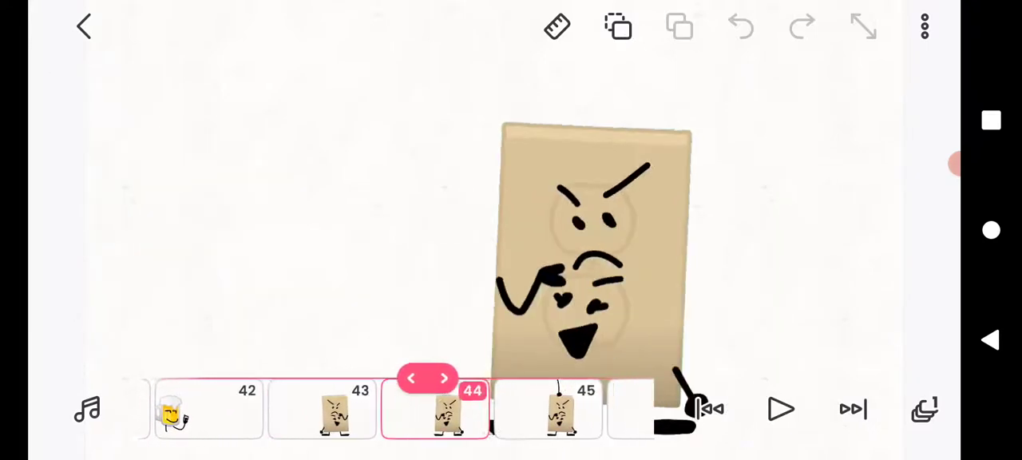
click(351, 412)
Advance through frame 47 and empty frame 49 toward blank frame 53.
click(479, 412)
click(558, 27)
click(591, 411)
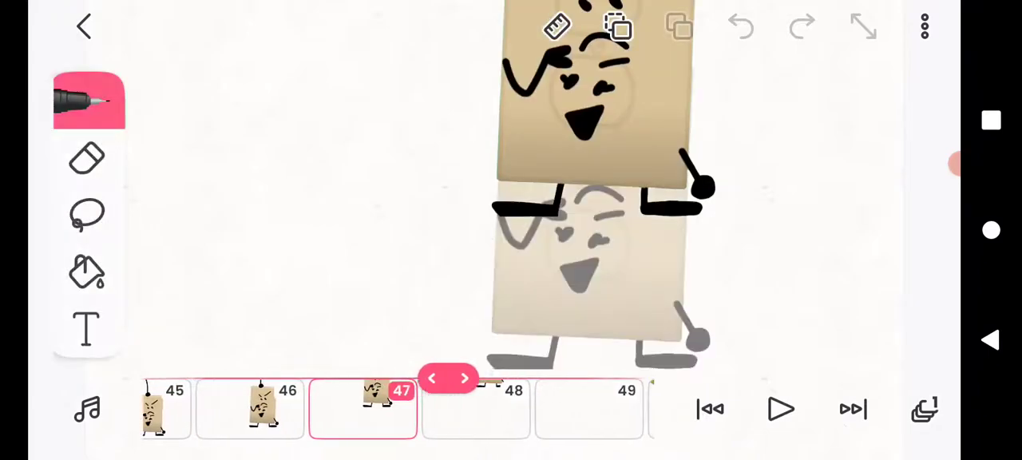
click(504, 412)
click(503, 412)
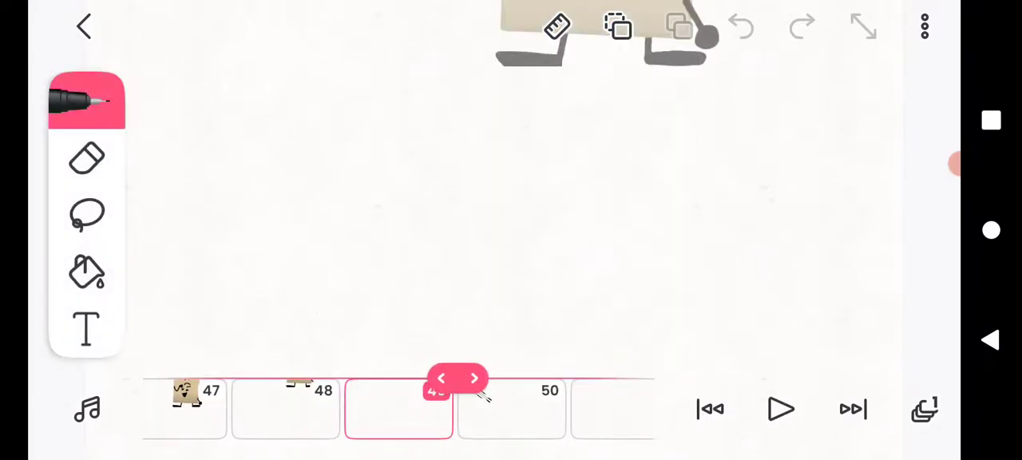
click(512, 411)
click(511, 412)
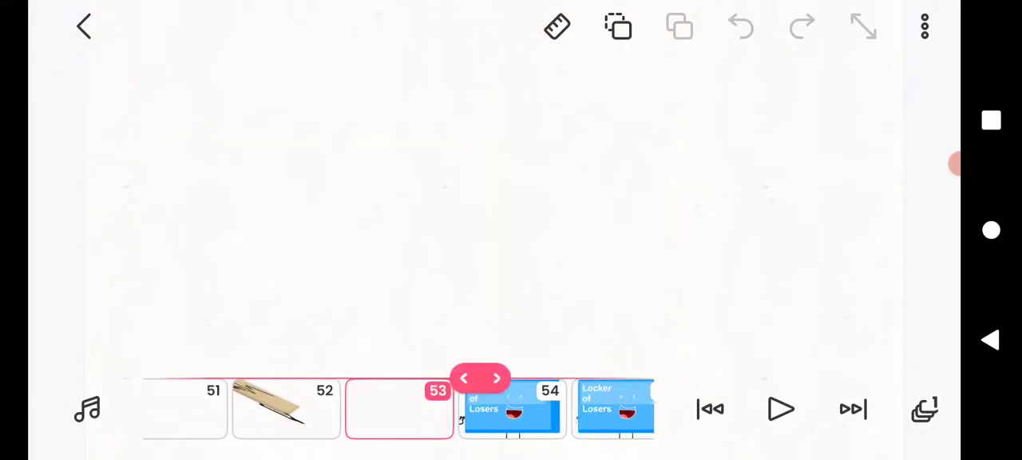
Advance from the Locker of Losers frame 54 toward frame 57 and dismiss the message notification.
click(512, 411)
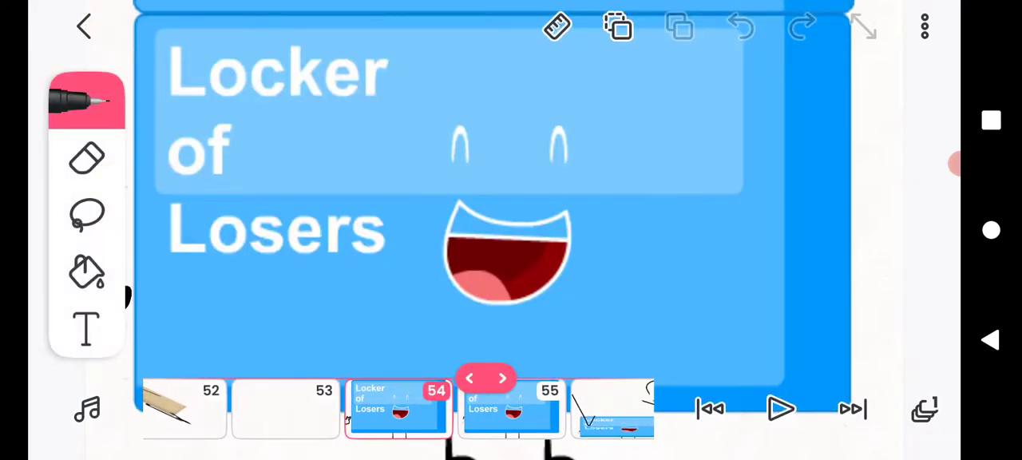
click(511, 411)
click(511, 411)
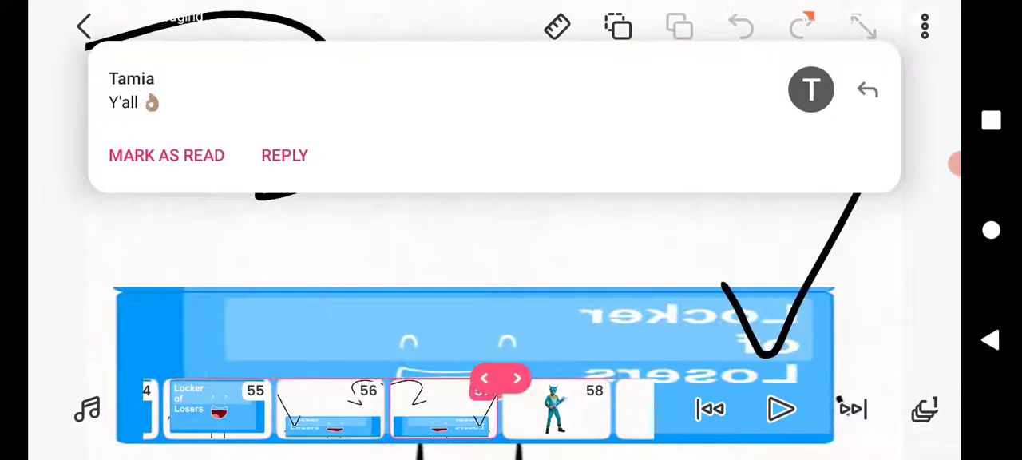
click(485, 379)
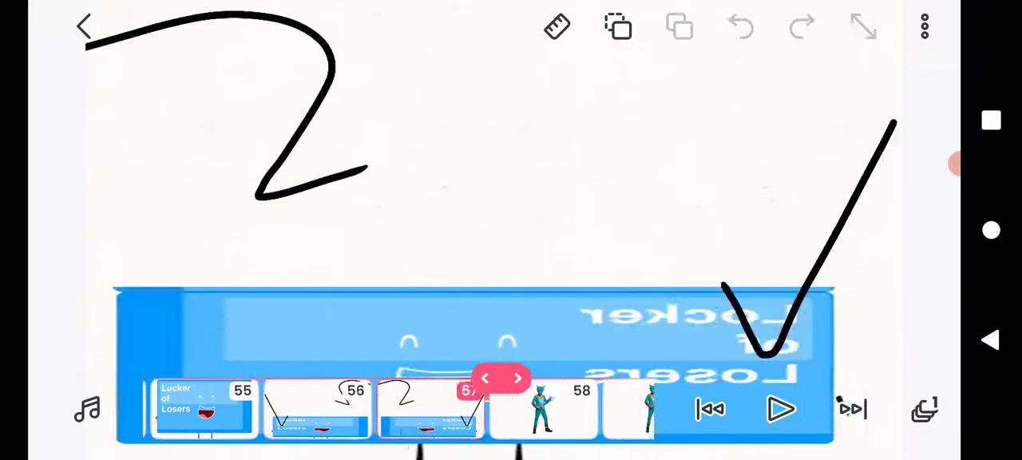
Step through the costumed character in frame 58 and the frame 60 sketch to the black frames.
click(523, 378)
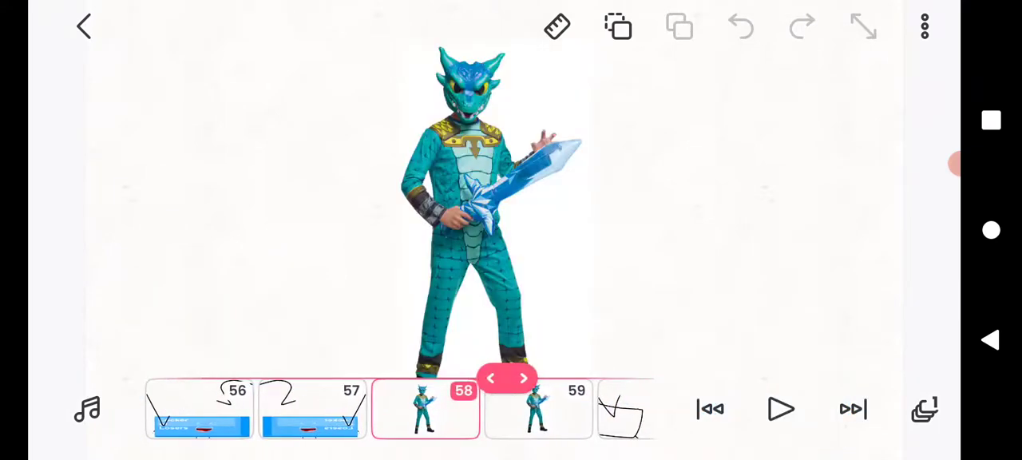
click(603, 410)
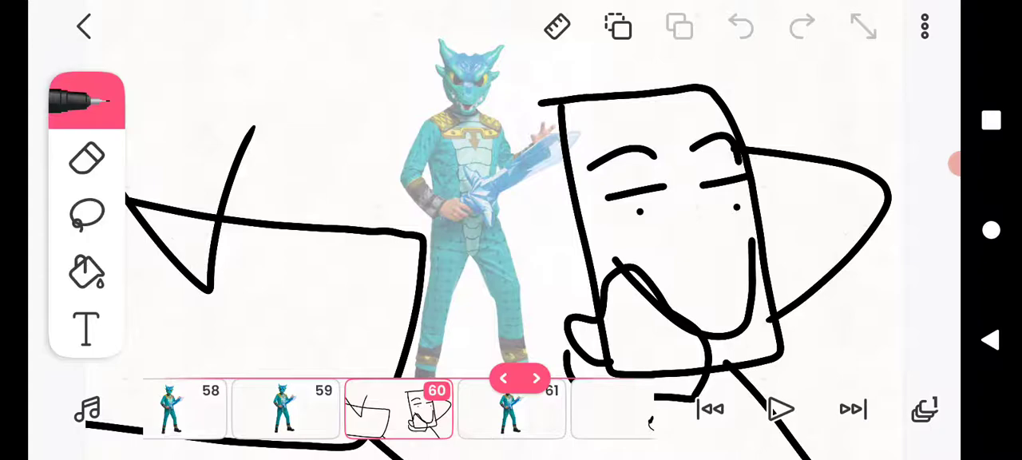
click(511, 410)
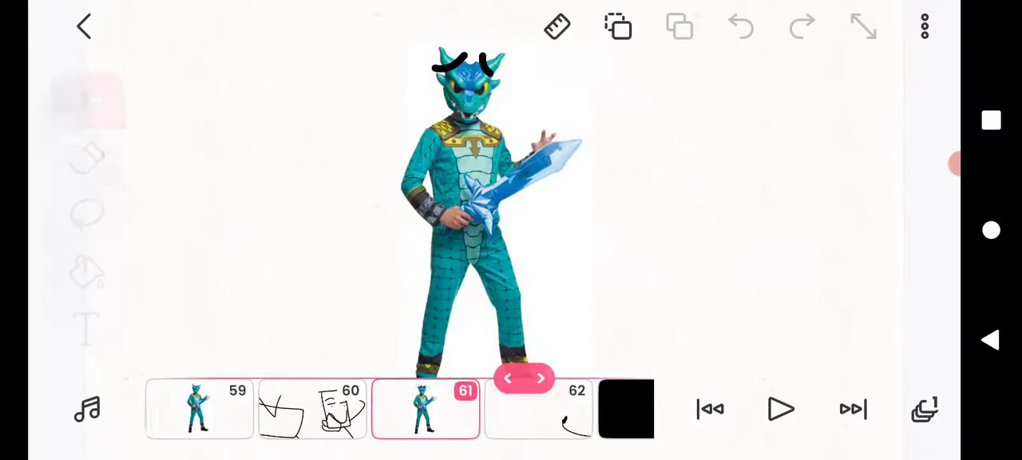
click(511, 409)
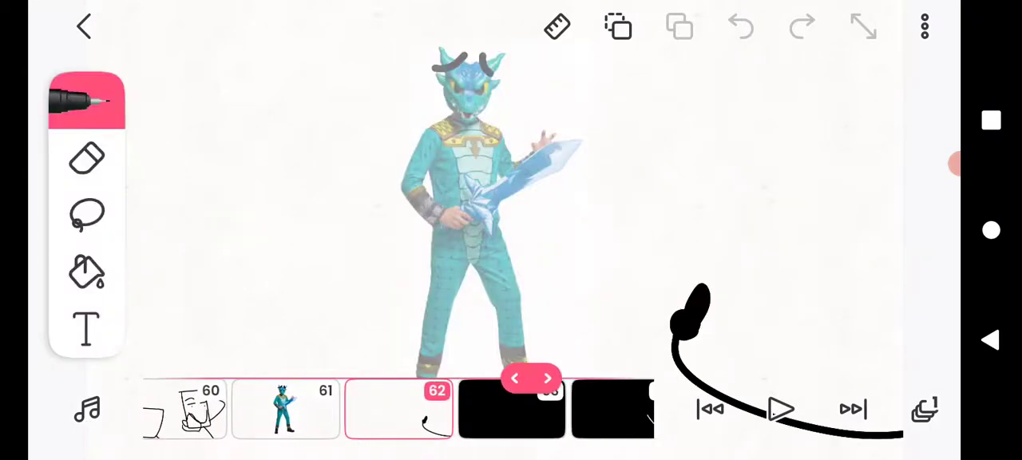
click(511, 410)
Step through the wavy lines in frame 66 and zigzag in frame 67 to frame 69.
click(511, 410)
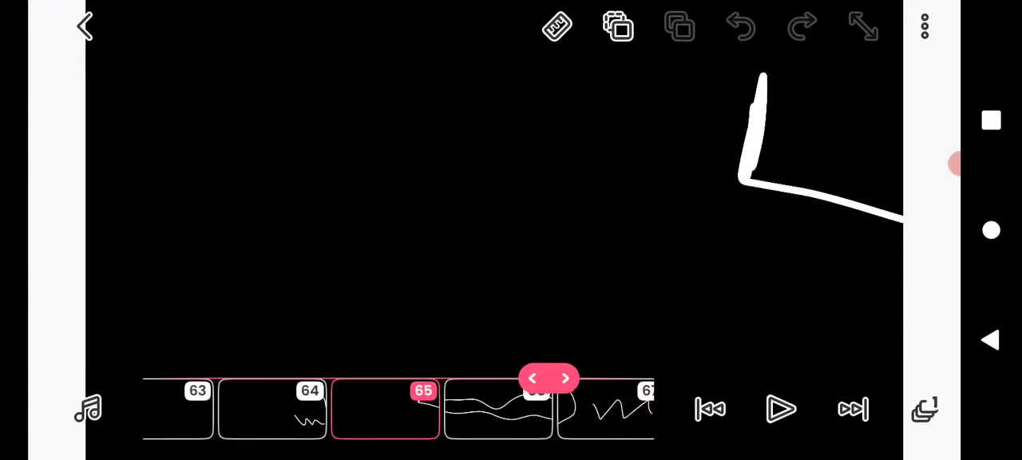
click(519, 410)
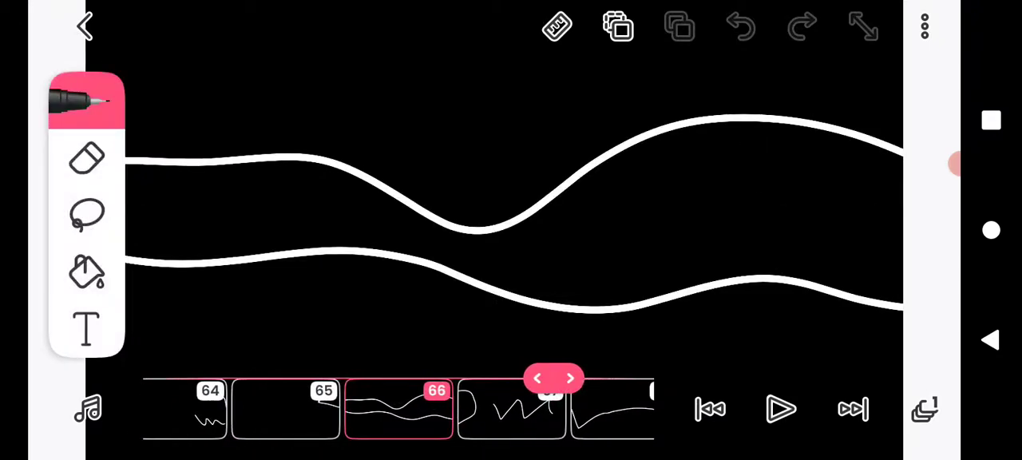
click(511, 410)
click(511, 410)
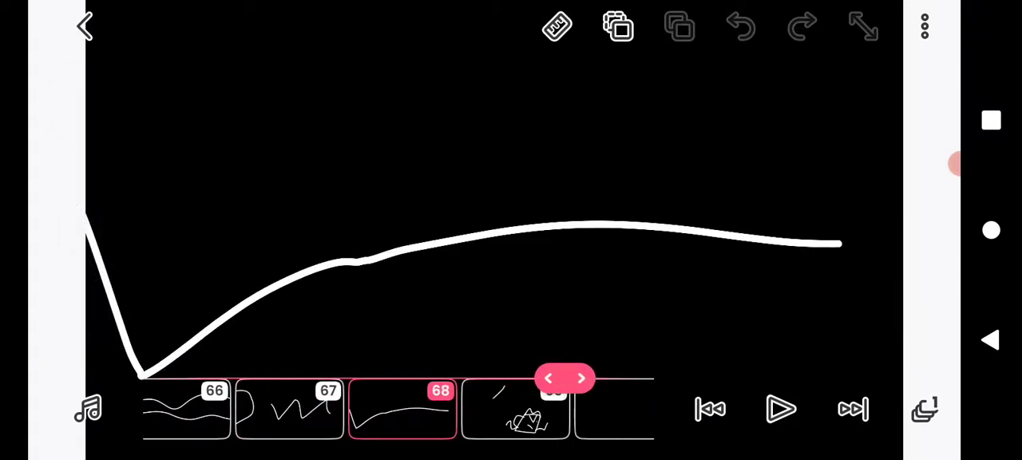
click(519, 410)
Advance past the frame 71 character and frame 72 to the coin stack in frame 73.
click(495, 409)
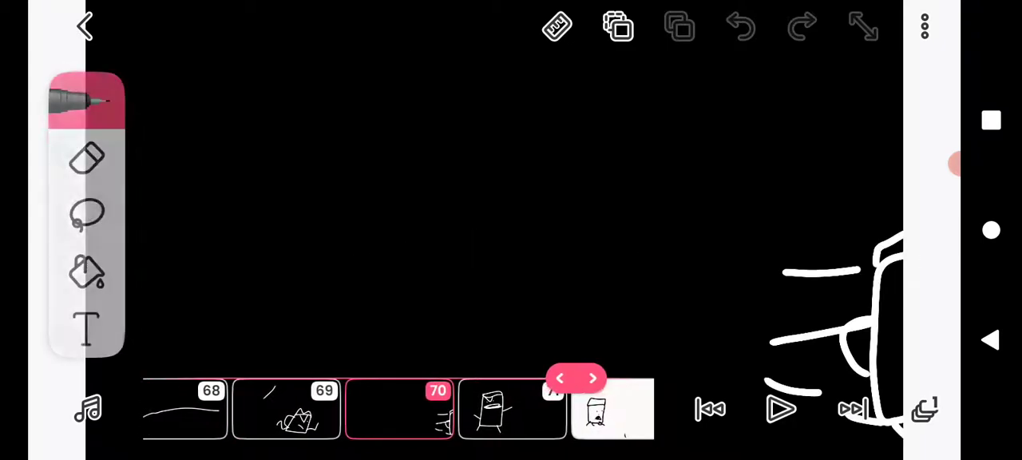
click(495, 410)
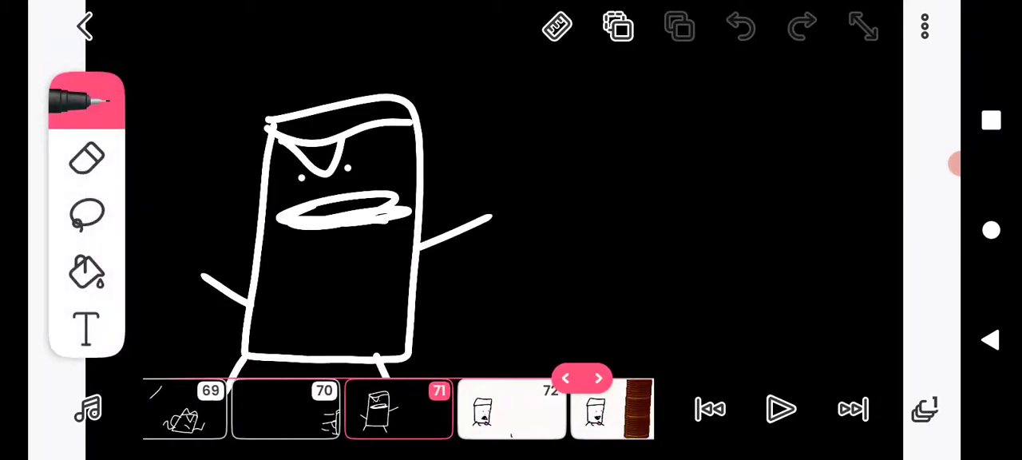
click(511, 410)
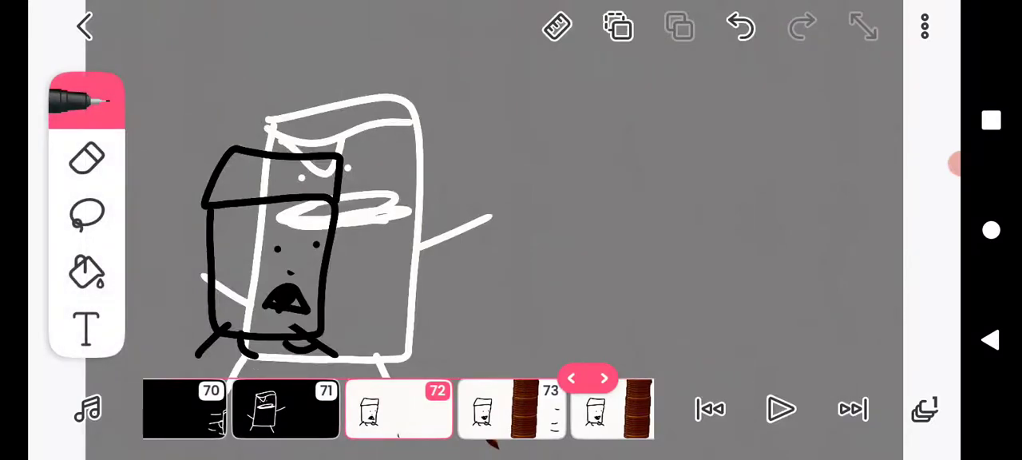
click(511, 410)
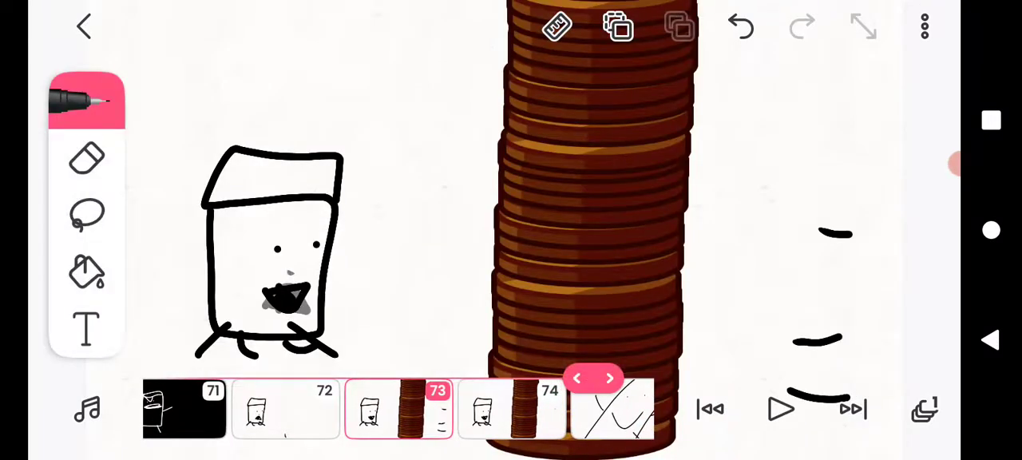
Scrub the timeline to frame 75, then step to the final frame 76.
drag(511, 410, 415, 410)
drag(512, 410, 415, 410)
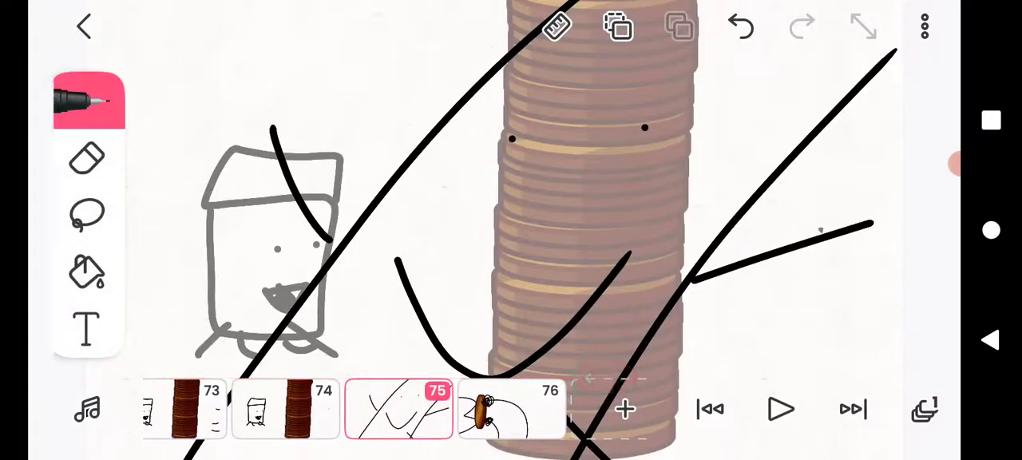
click(511, 409)
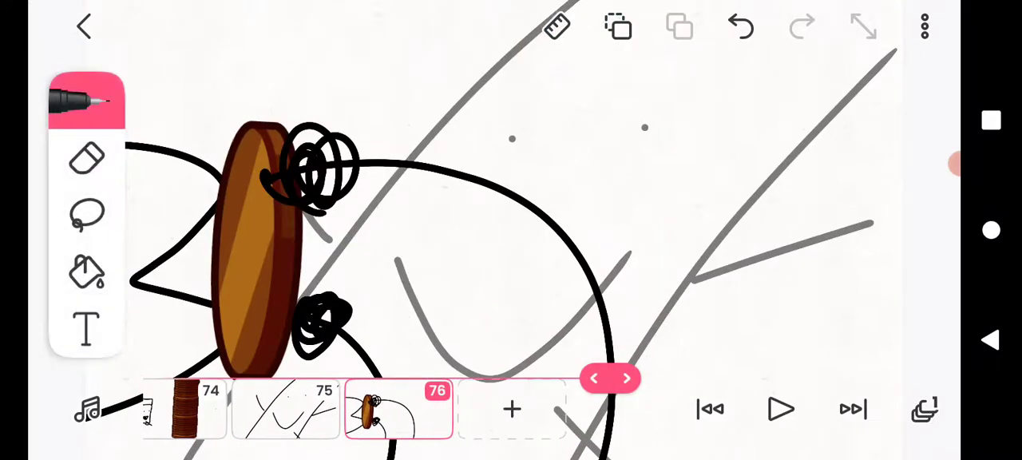